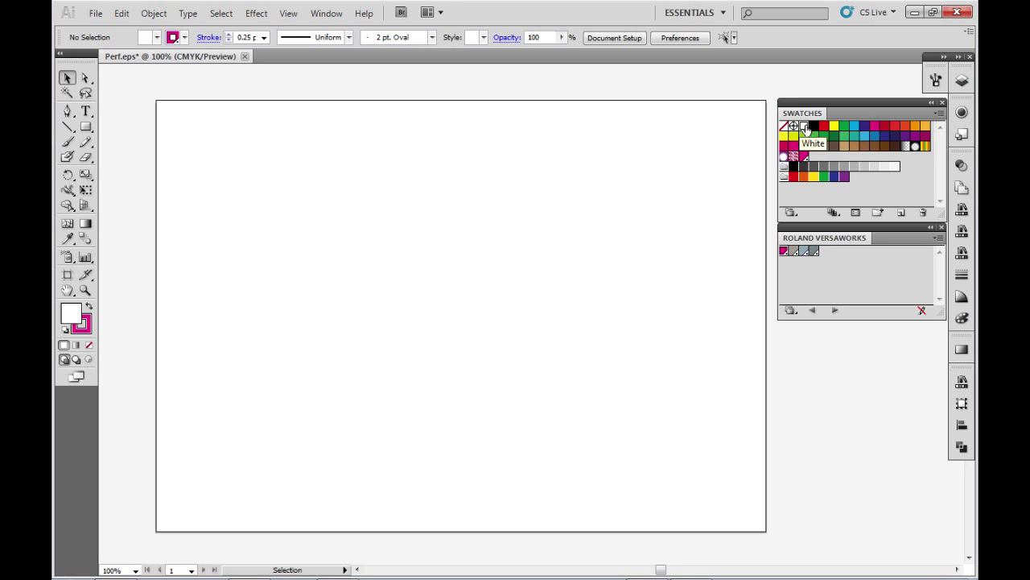
- Start a new swatch named PerfCutContour with its color type set to Spot Color
click(939, 119)
click(939, 119)
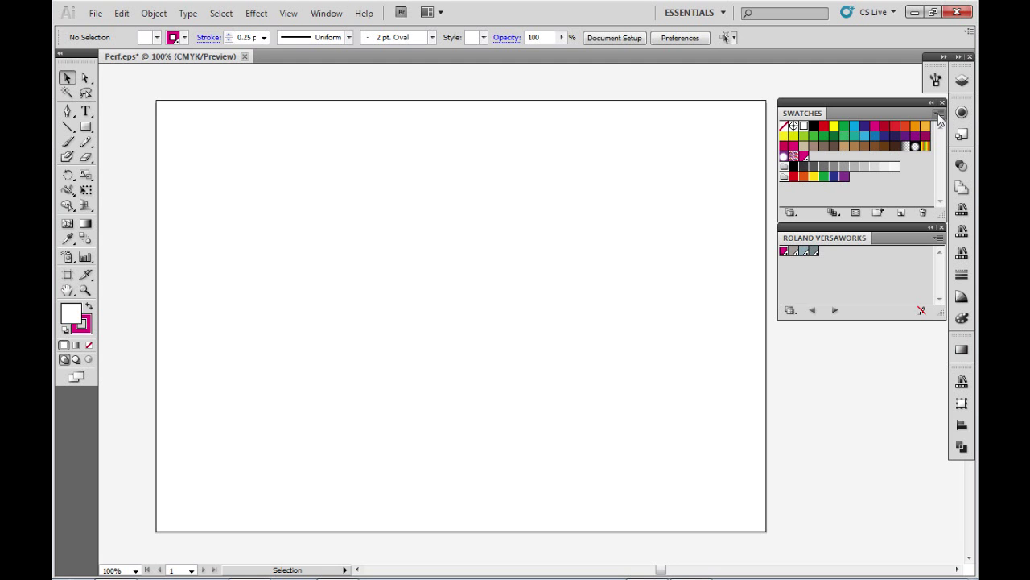
click(940, 120)
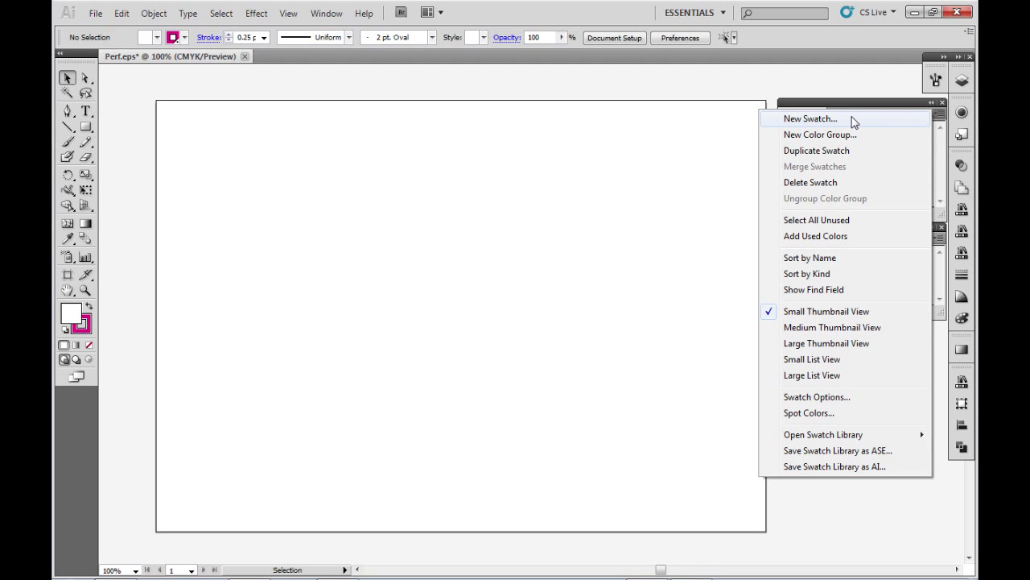
click(811, 118)
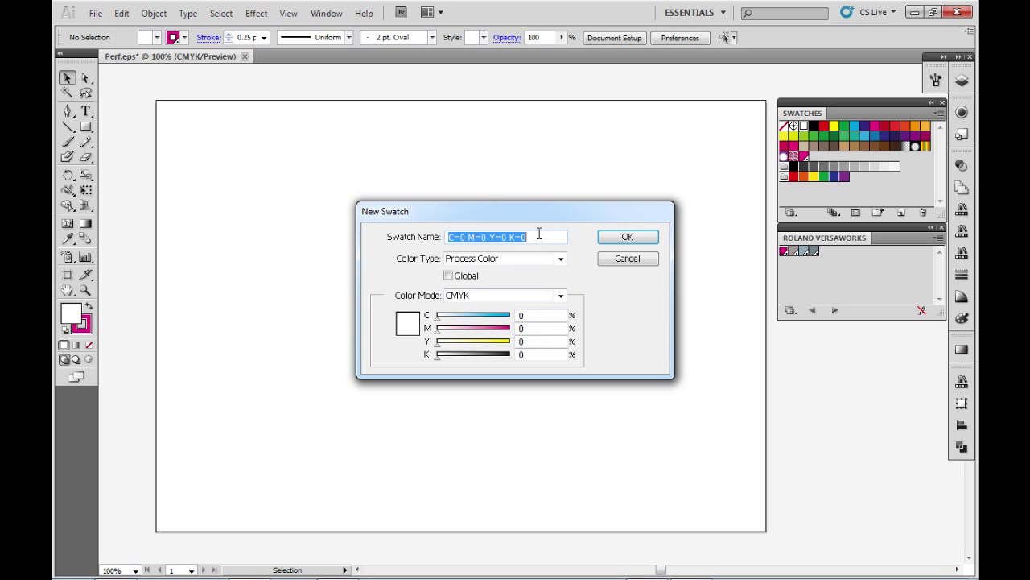
text(PerfCut)
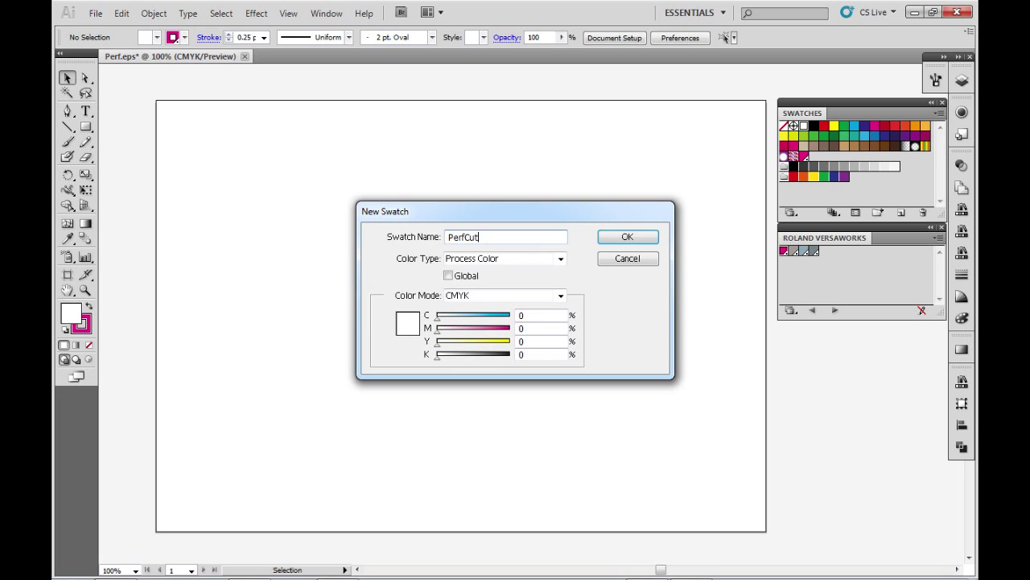
text(Contour)
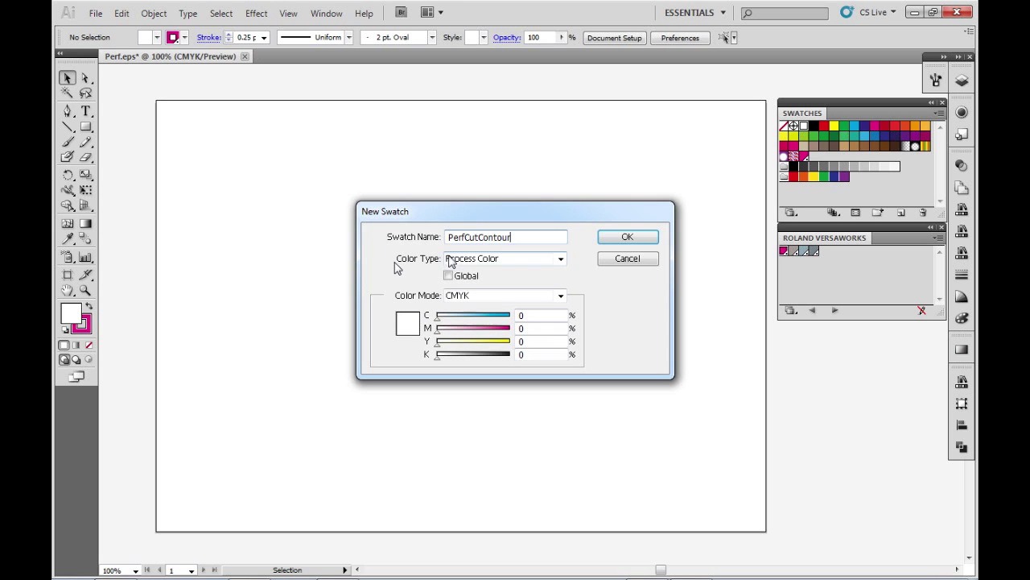
click(561, 261)
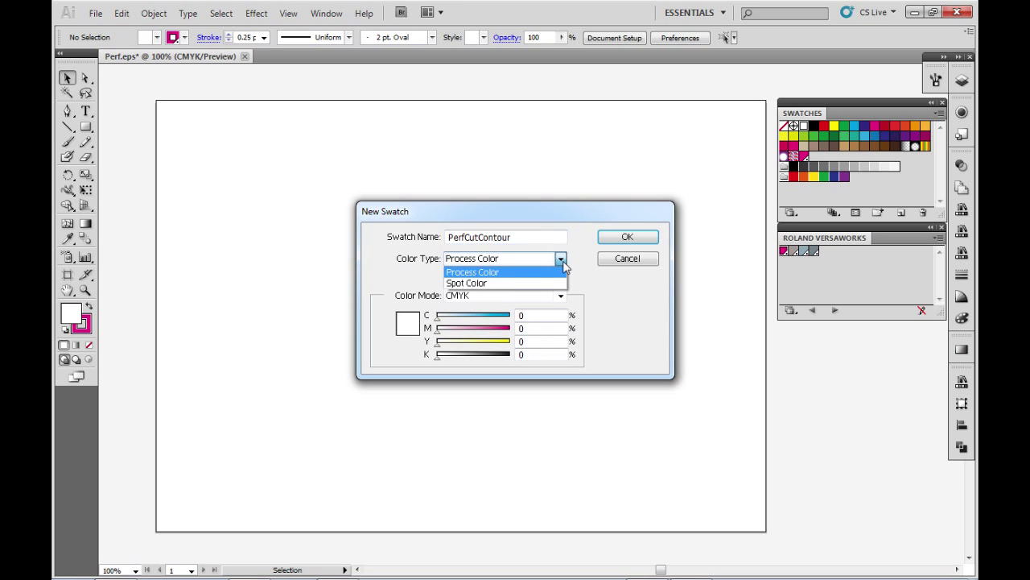
click(496, 284)
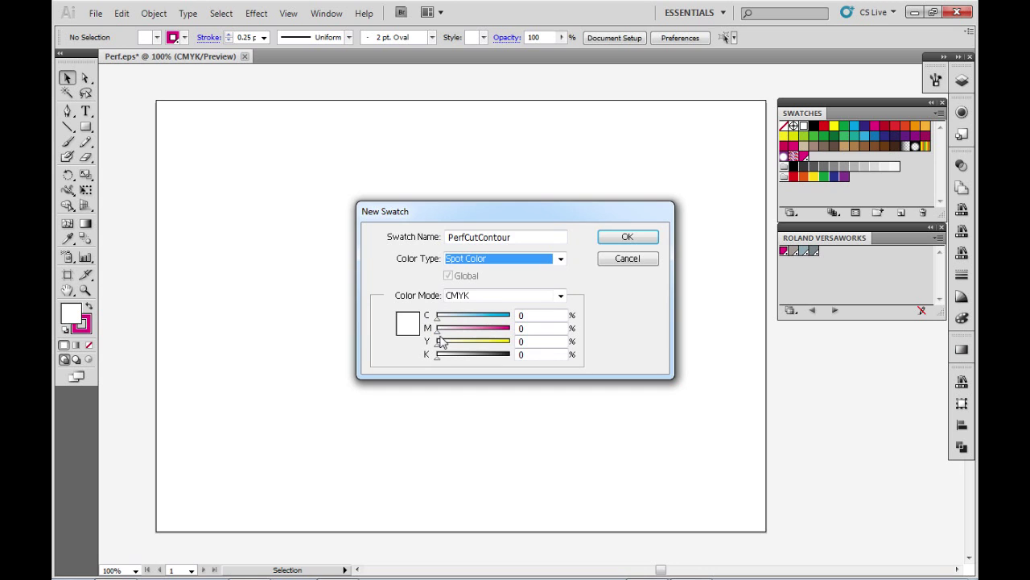
- Define the PerfCutContour swatch as 100% cyan and 100% yellow and add it to the swatches
drag(441, 342, 512, 344)
drag(437, 316, 521, 323)
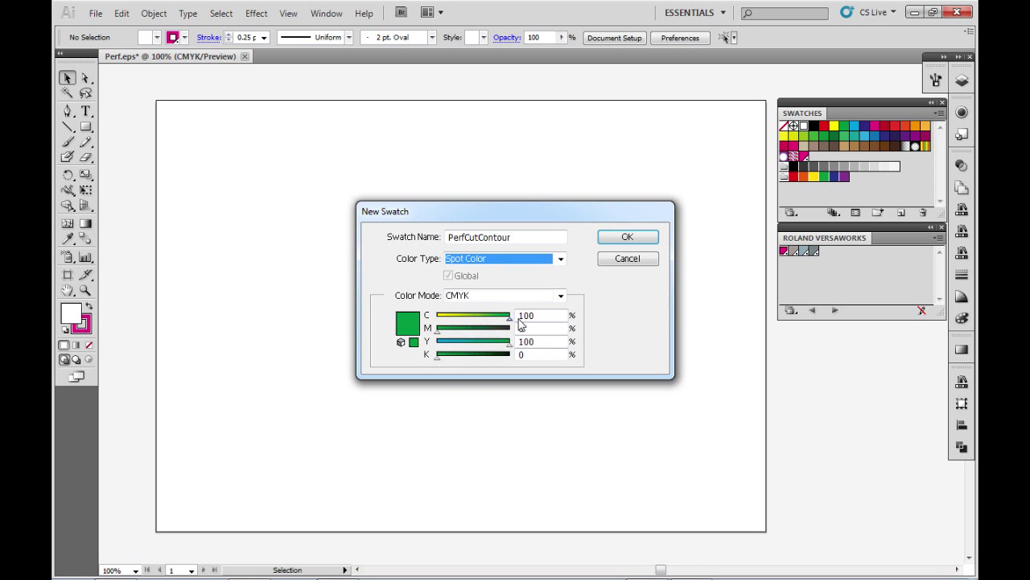
click(626, 239)
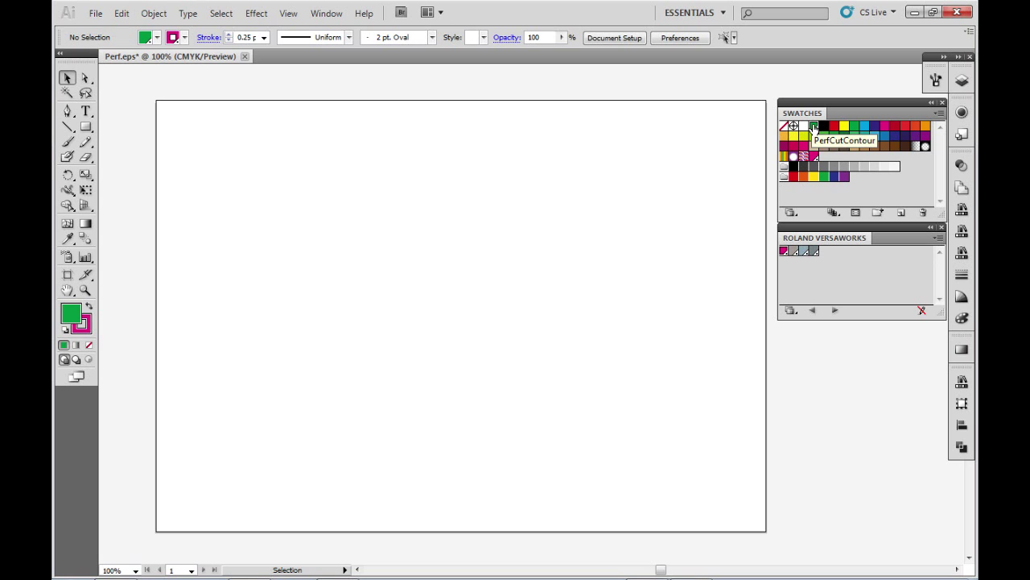
drag(813, 127, 814, 129)
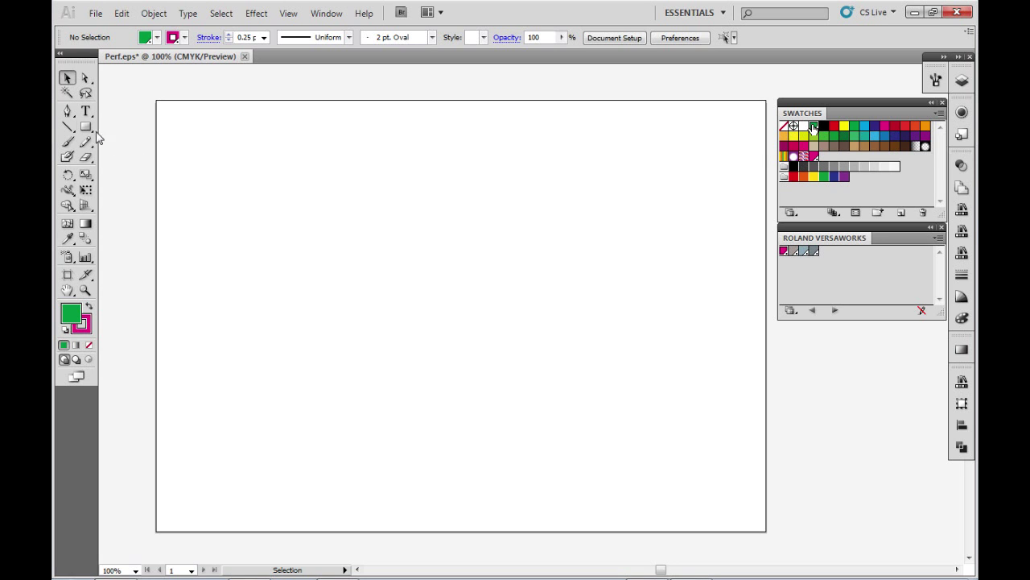
- Set the fill to none and make the CutContour stroke active, checking its weight options
key(slash)
click(84, 325)
click(80, 325)
click(81, 325)
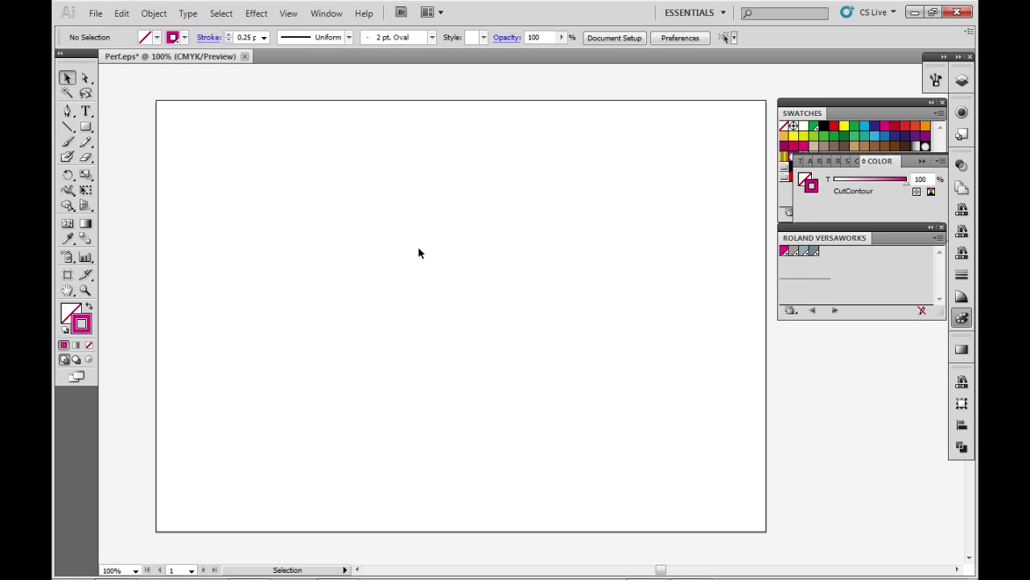
click(264, 37)
click(264, 37)
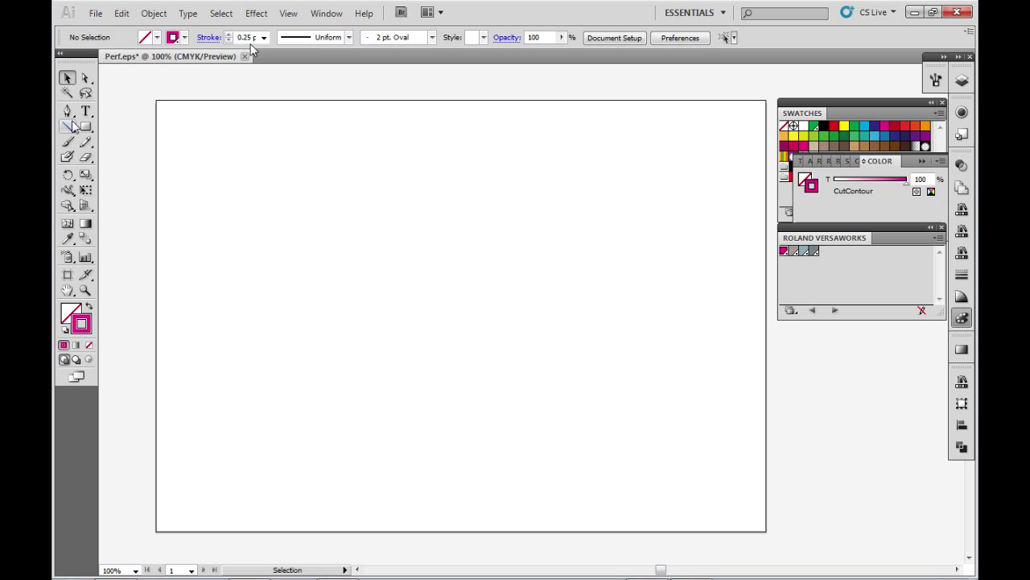
- Draw an upright five-pointed star near the middle of the artboard with the Star tool
drag(86, 130, 135, 193)
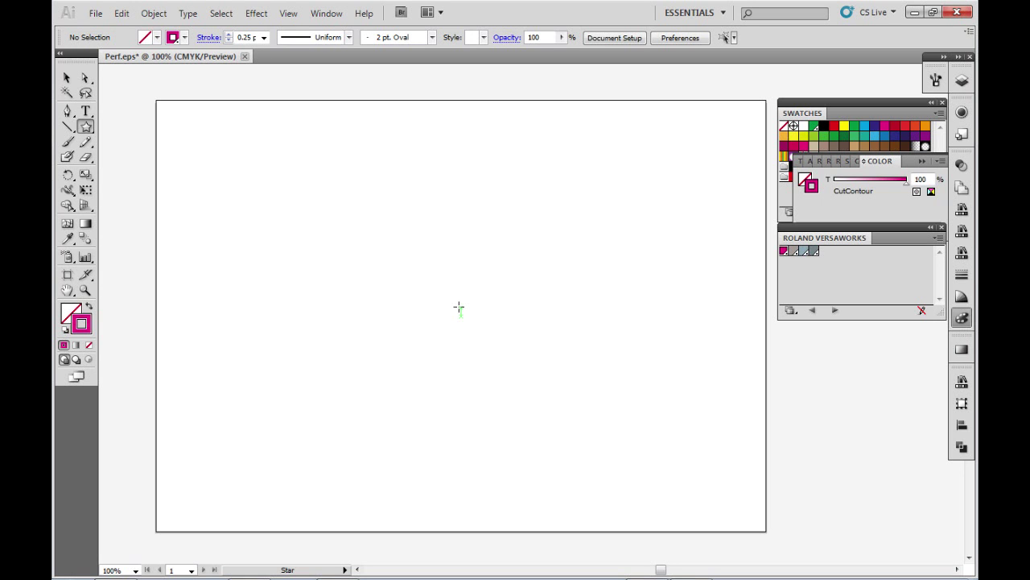
drag(440, 292, 400, 186)
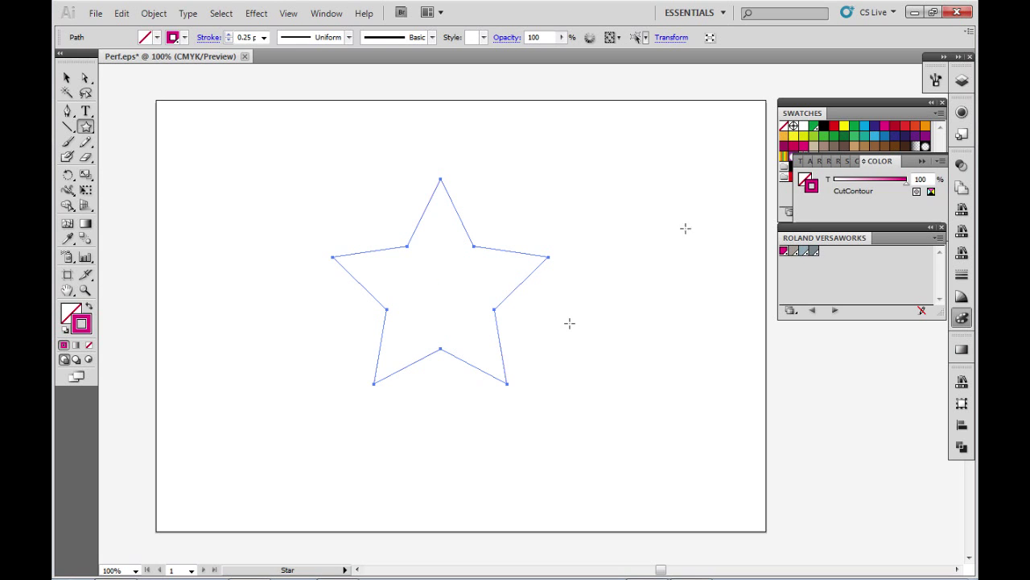
click(68, 72)
key(v)
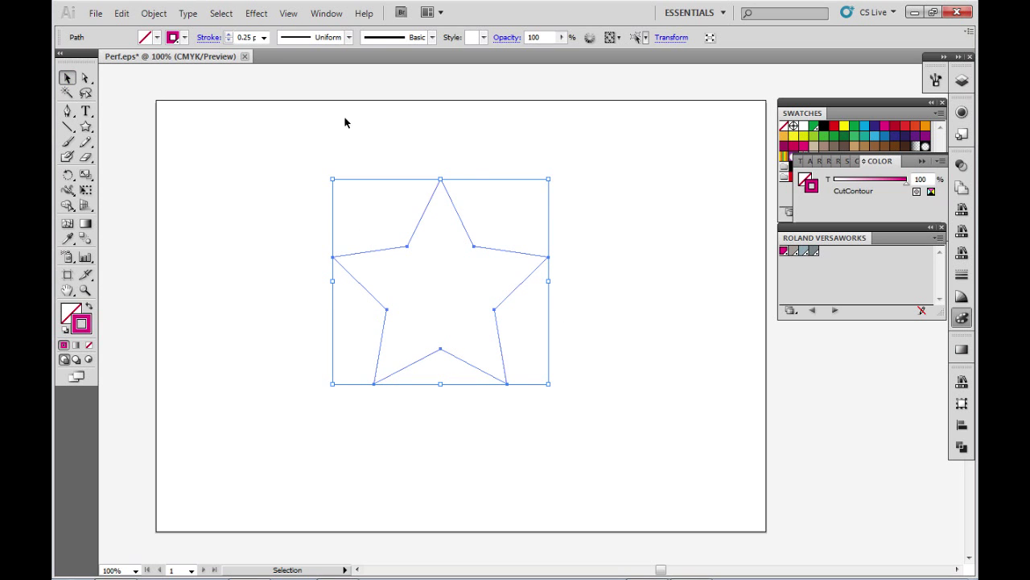
- Make an enlarged copy of the star around the same center, keeping the original inside it
key(a)
key(v)
key(a)
key(v)
key(a)
key(v)
drag(333, 179, 244, 75)
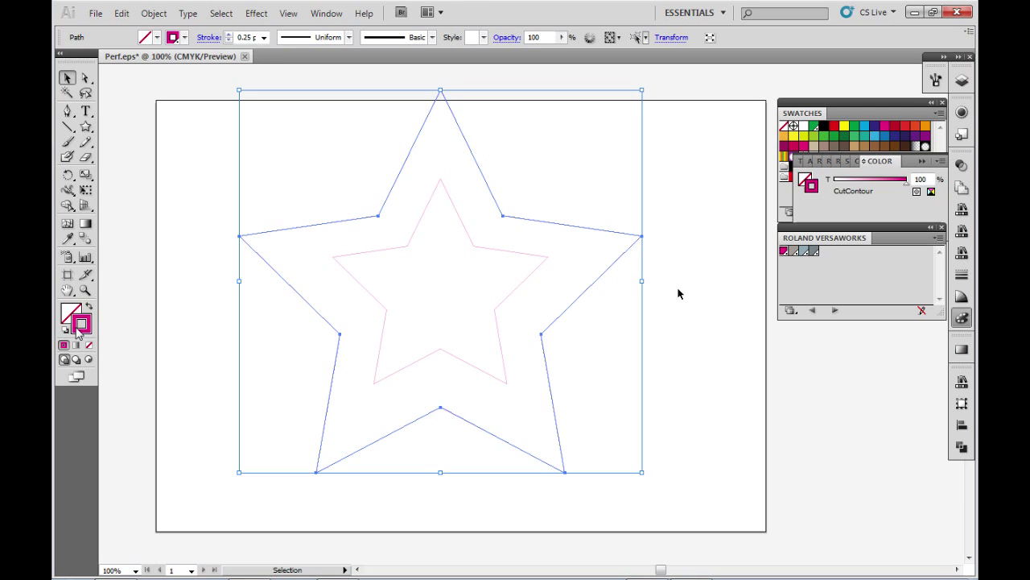
- Apply the PerfCutContour spot swatch to the stroke of the outer star and deselect it
click(921, 161)
click(921, 161)
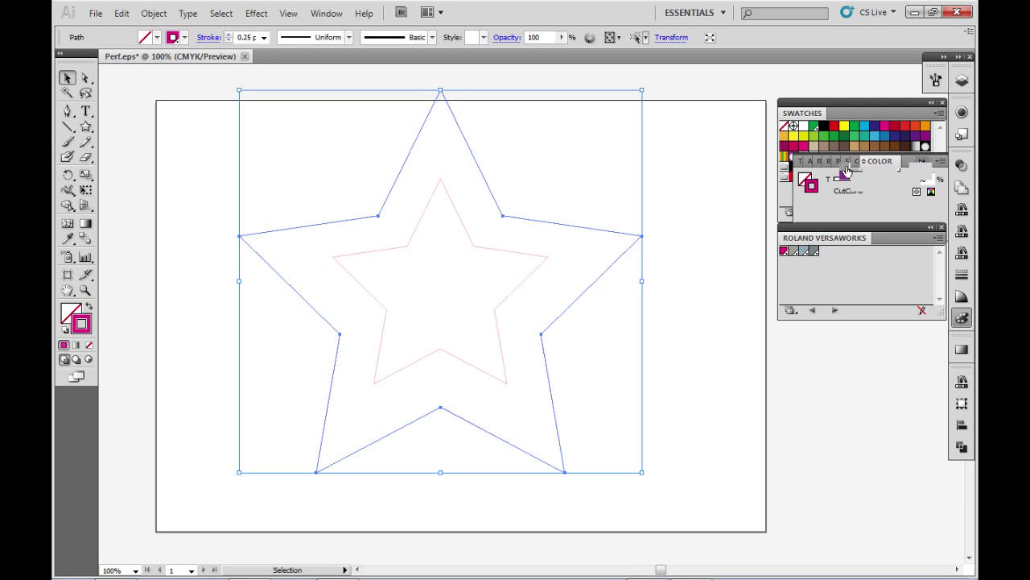
click(814, 131)
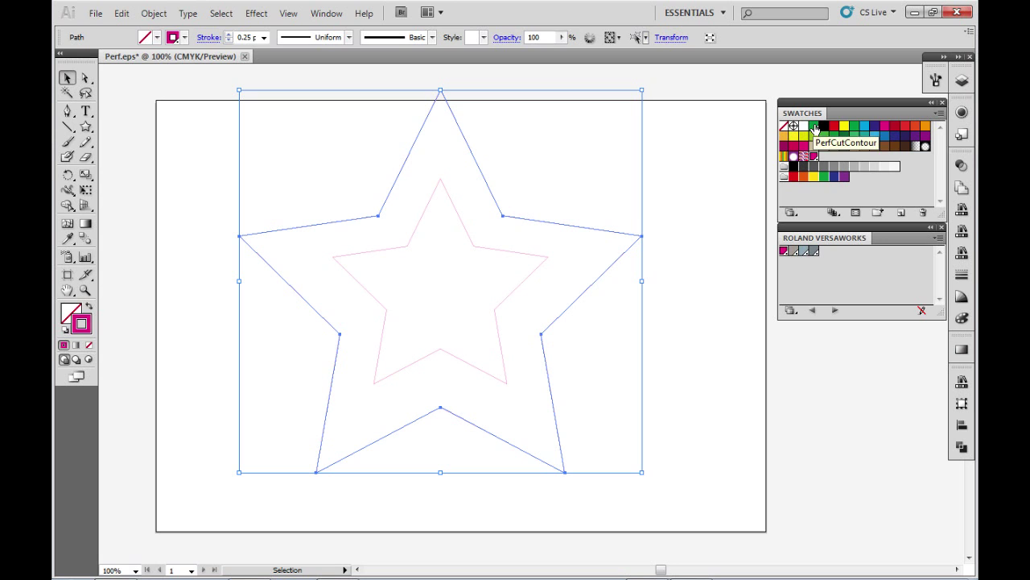
click(814, 129)
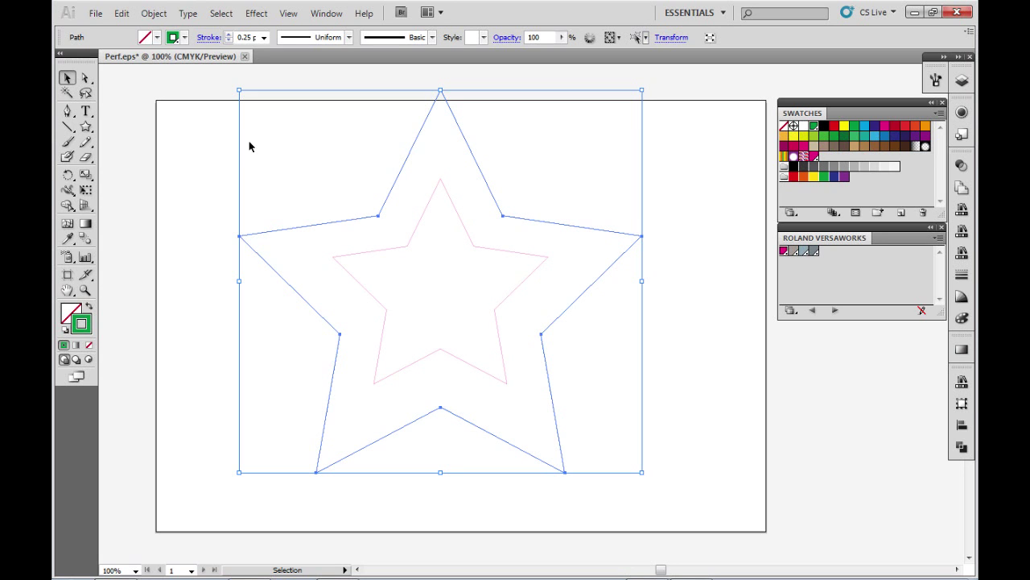
click(263, 38)
click(676, 199)
- Save the artwork to the Desktop as Perf.eps in Illustrator EPS format with the Illustrator CS5 EPS version
key(ctrl+a)
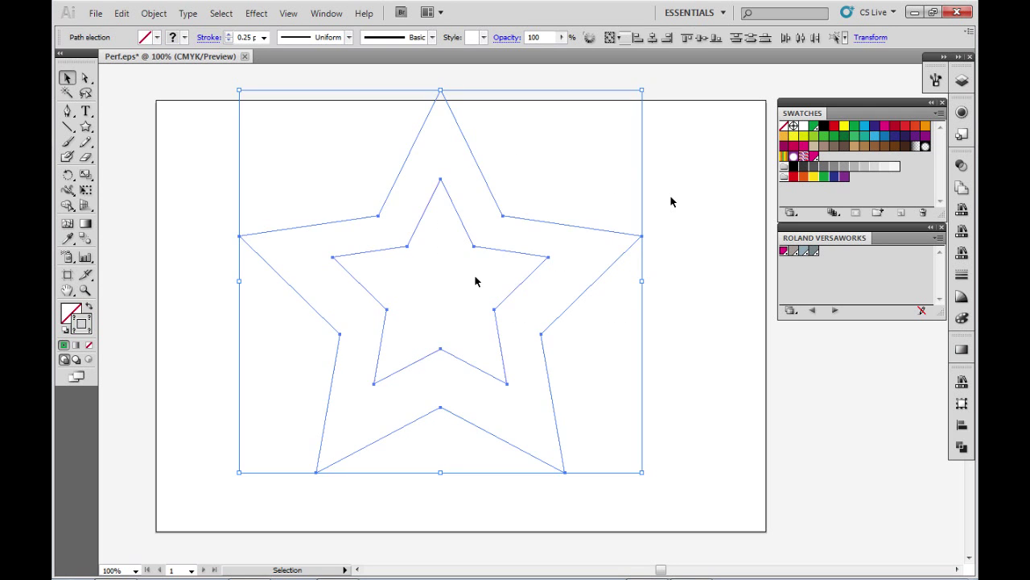
key(ctrl+shift+a)
key(ctrl+a)
click(95, 13)
click(145, 169)
click(148, 184)
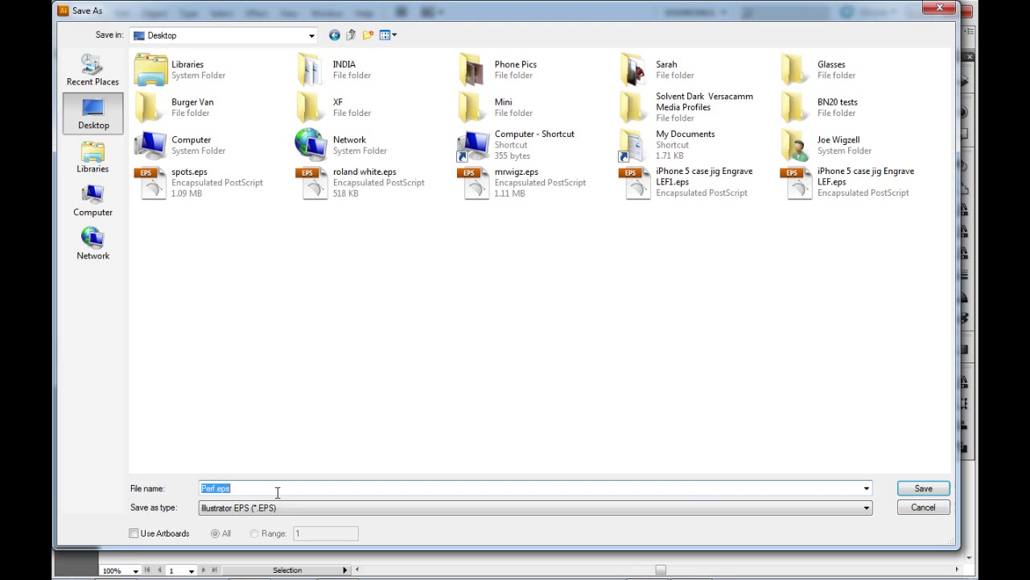
click(926, 489)
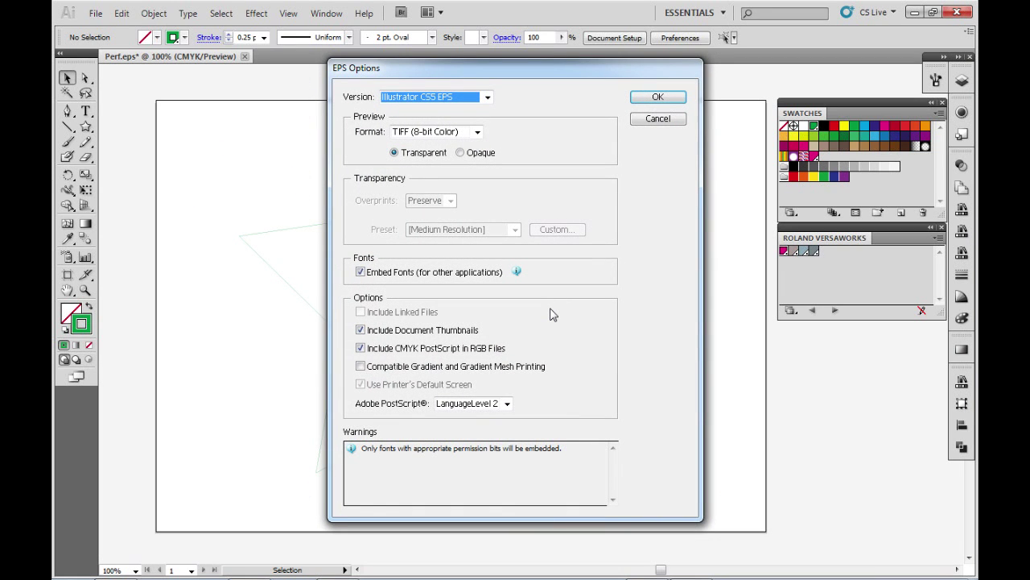
click(652, 100)
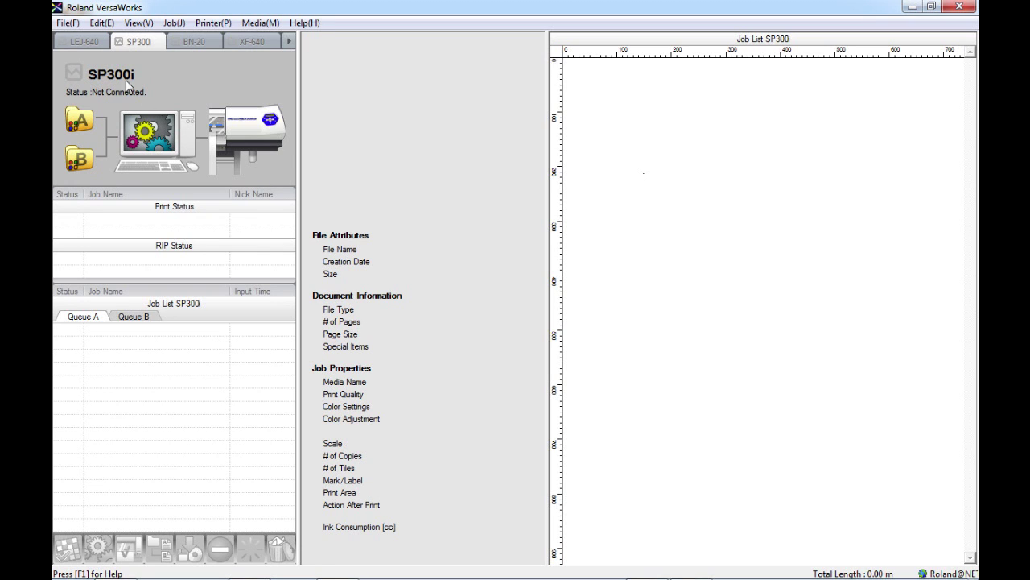
- Switch to Roland VersaWorks, add Perf.eps to Queue A of the SP300i, and open its job settings
click(70, 24)
click(85, 40)
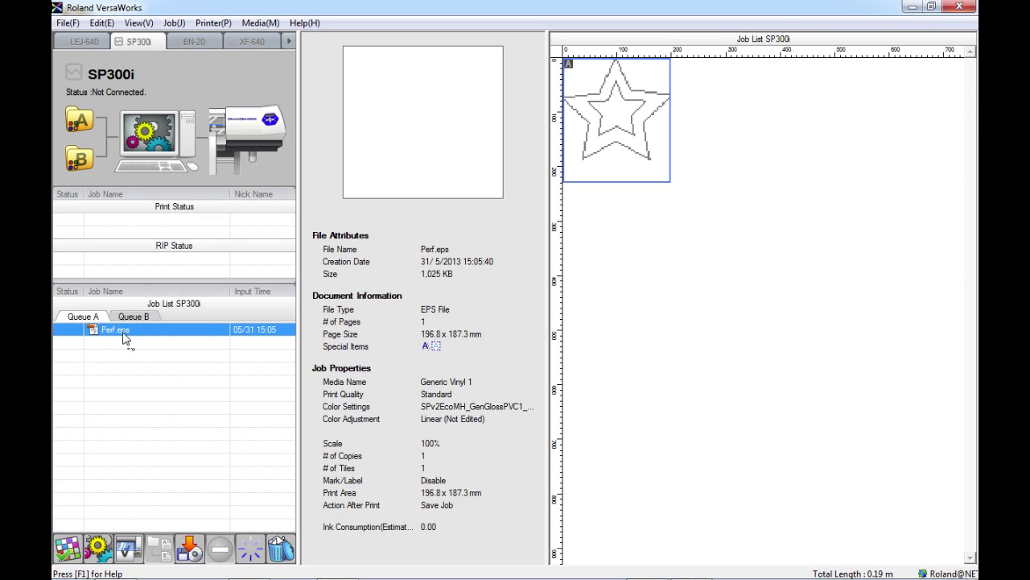
click(68, 549)
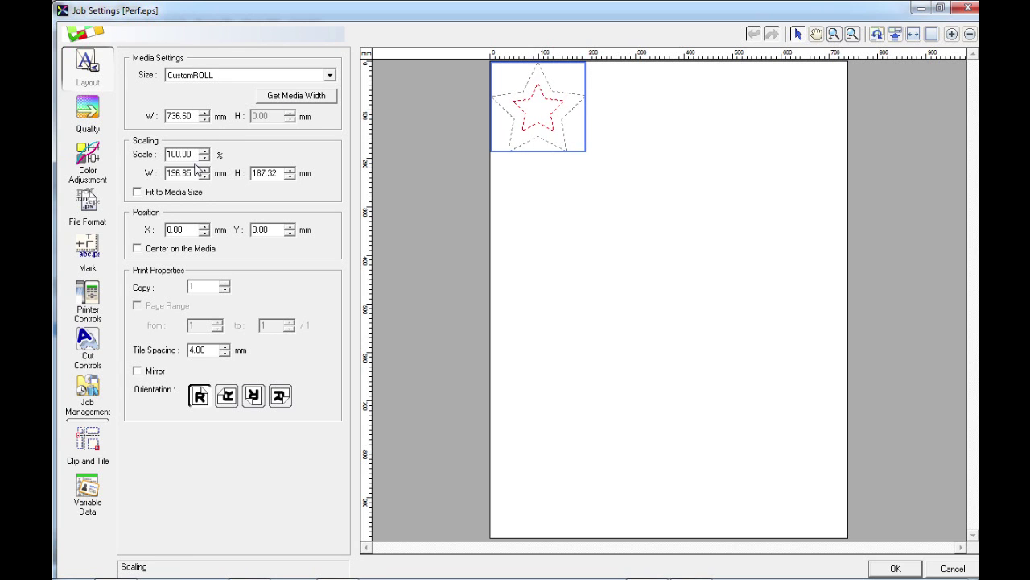
- Try a scale of 200% for the job and set its width to 200 mm
double_click(171, 154)
text(200)
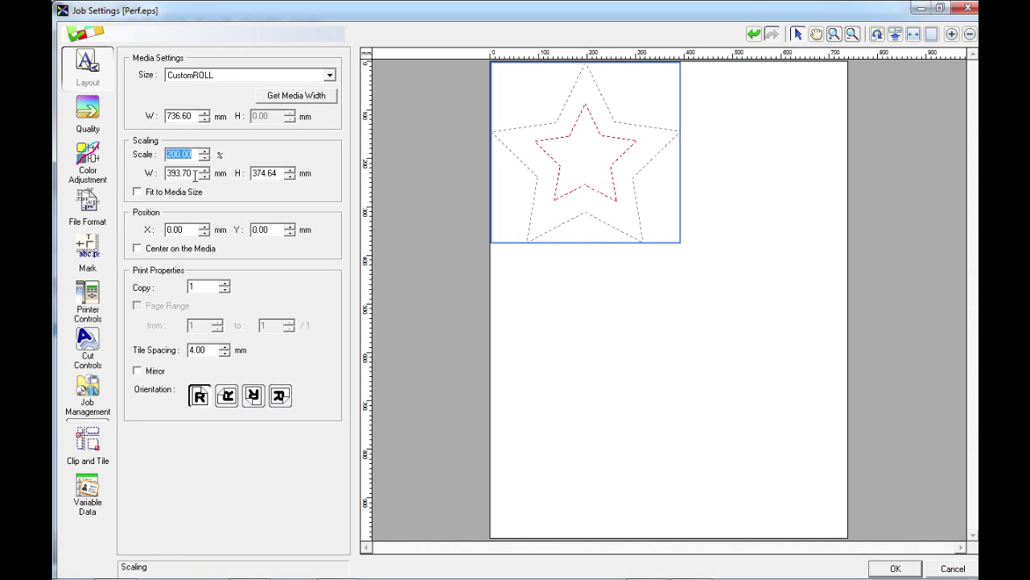
click(195, 176)
click(189, 176)
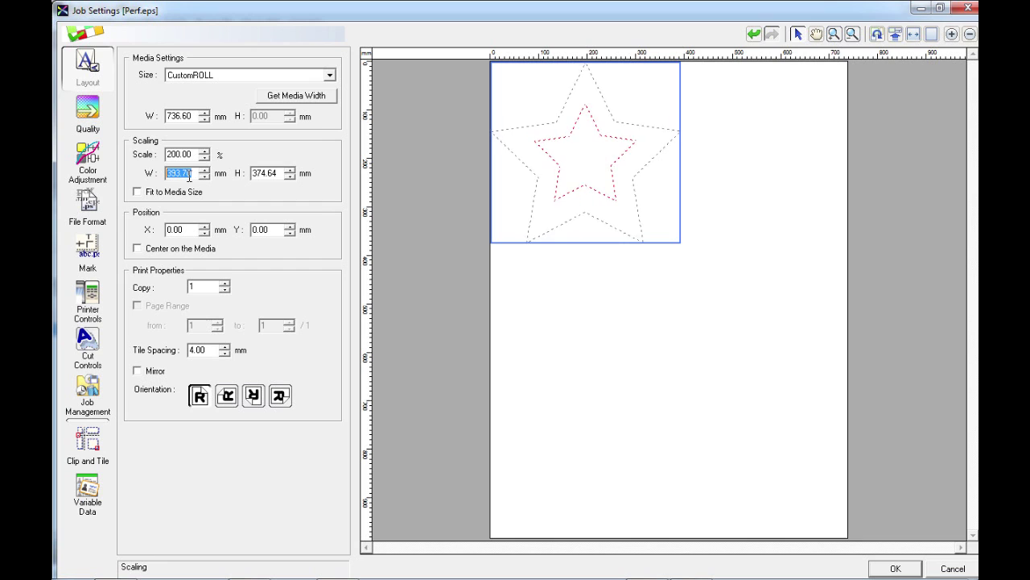
text(200)
key(Return)
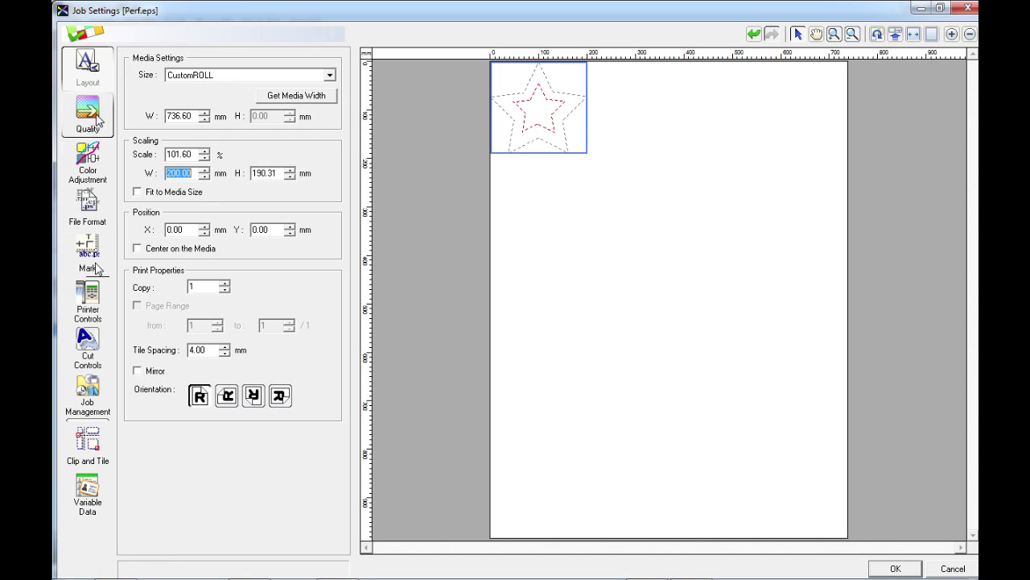
- Set the normal pressure length to 0.3 mm in the perforated cut controls
click(92, 351)
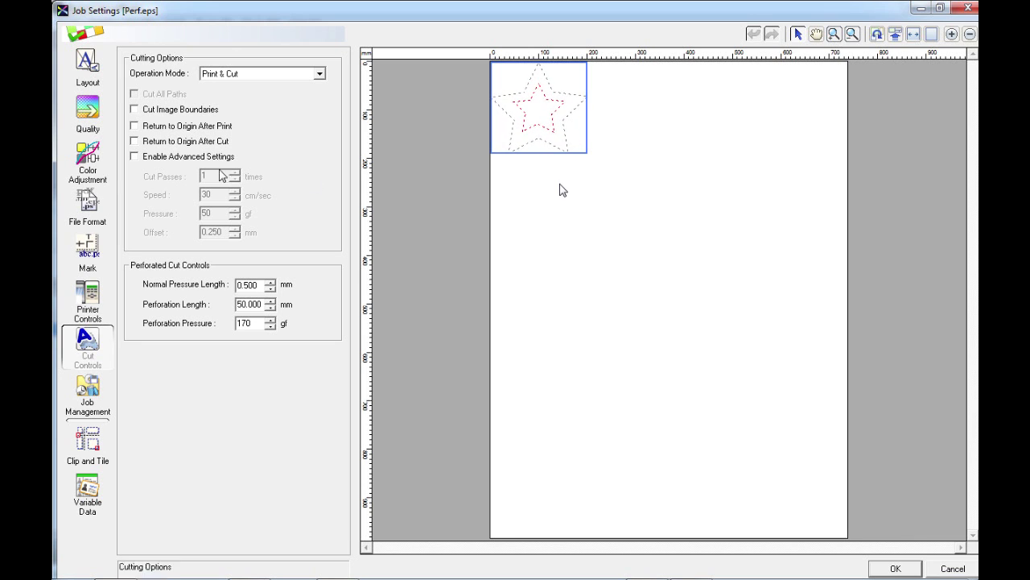
click(179, 158)
click(178, 158)
drag(258, 285, 231, 285)
click(561, 119)
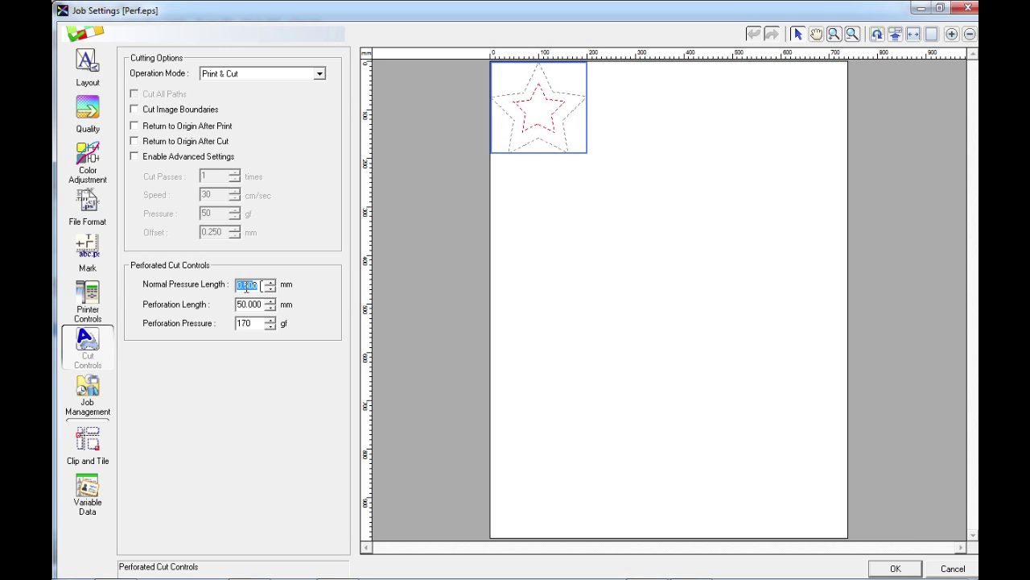
text(0.3)
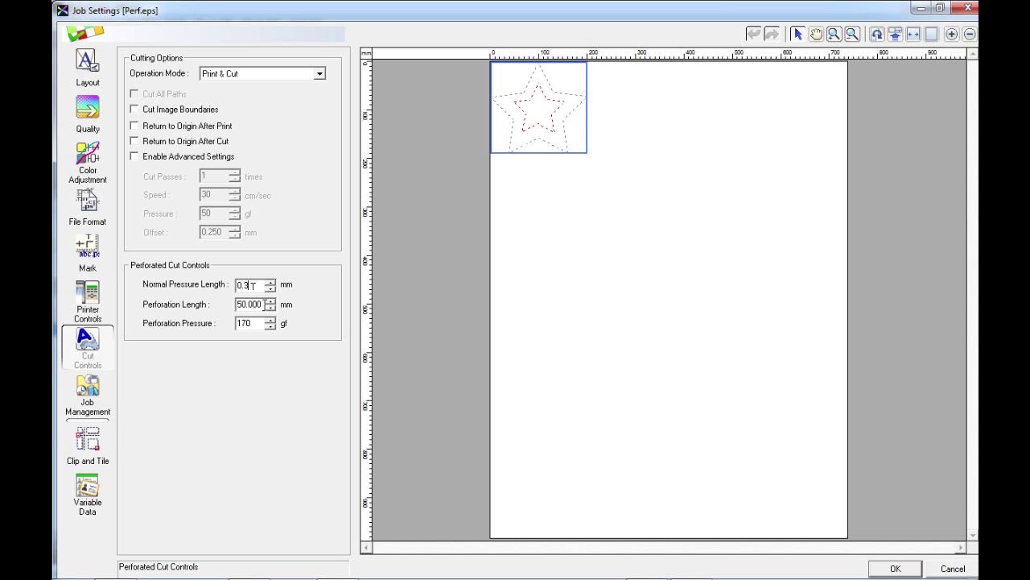
key(Tab)
- Set the perforation length to 20 mm in the perforated cut controls
drag(249, 304, 233, 307)
double_click(256, 304)
click(268, 305)
double_click(255, 306)
text(20)
click(267, 327)
key(shift+Tab)
key(shift+Tab)
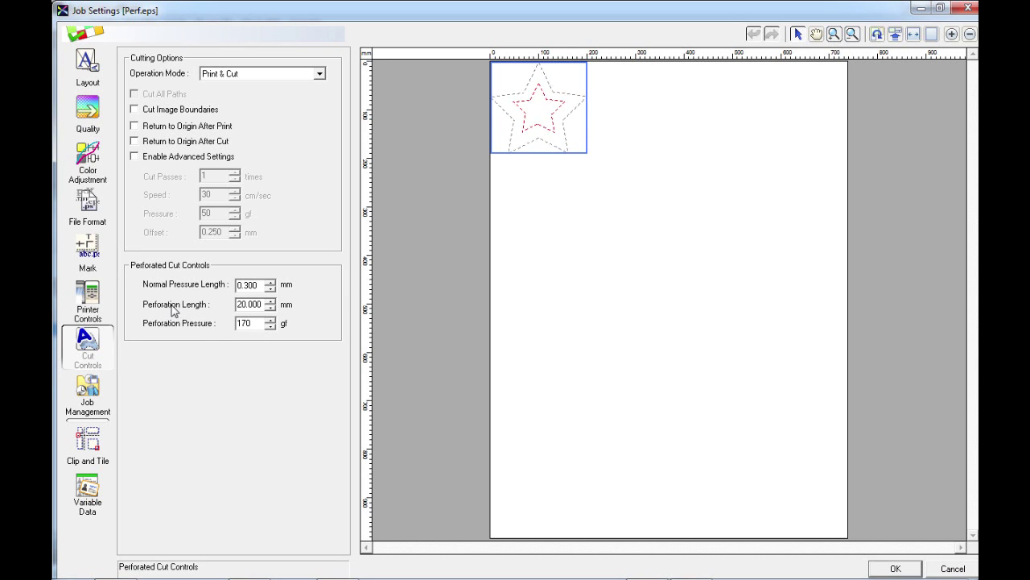
- Open the perforation pressure value for editing in the perforated cut controls
double_click(246, 323)
click(244, 326)
double_click(244, 326)
click(244, 326)
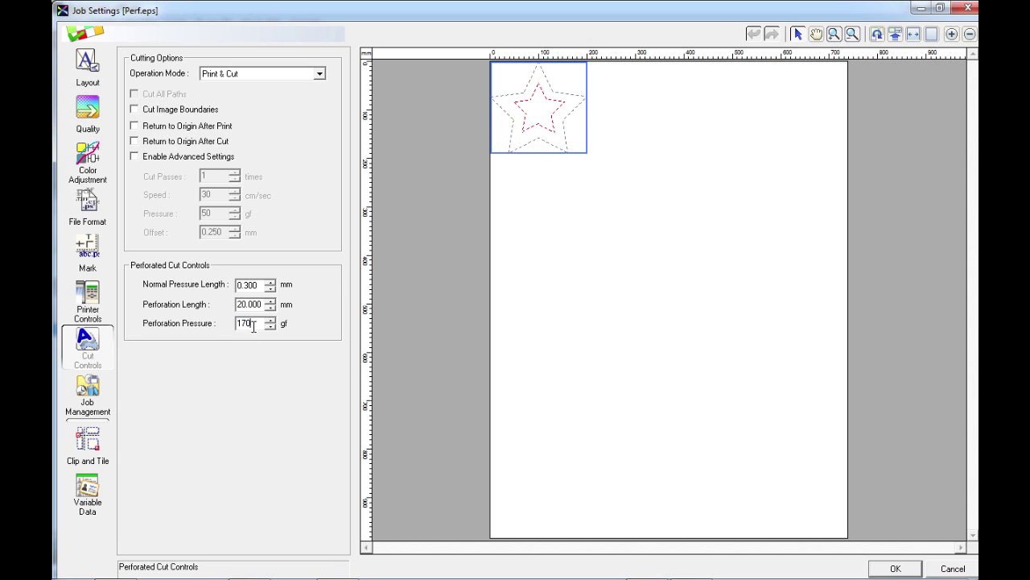